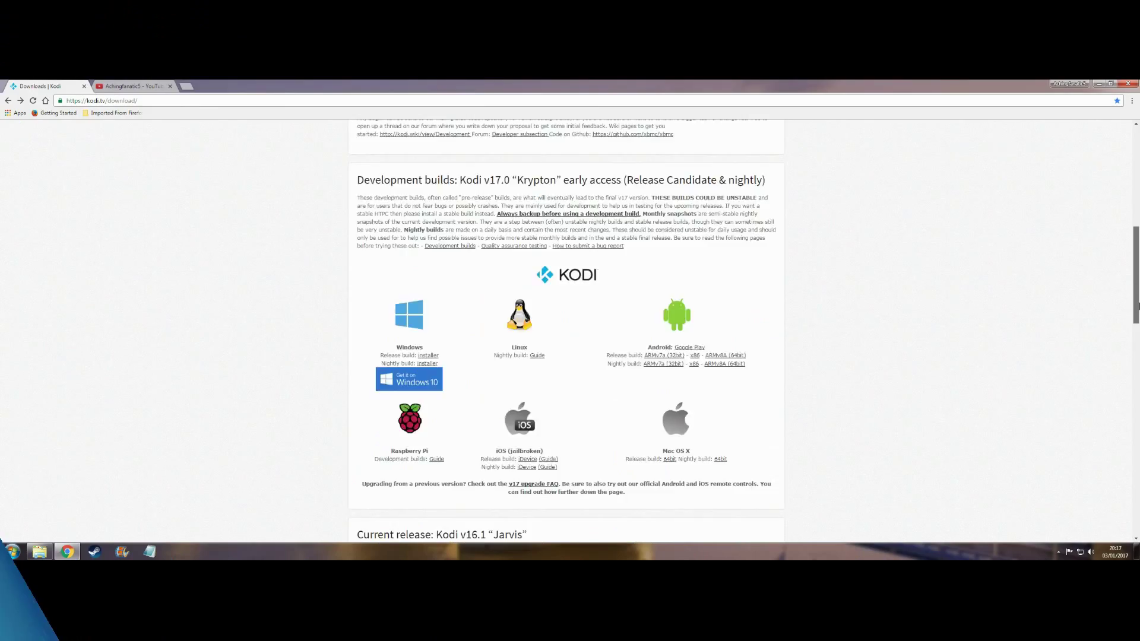
Look over the Kodi builds, view the Google Play page for the v16.1 "Jarvis" Android release, and close it with the YouTube page
{"action": "left_click_drag", "start_coordinate": [1138, 306], "coordinate": [1138, 202]}
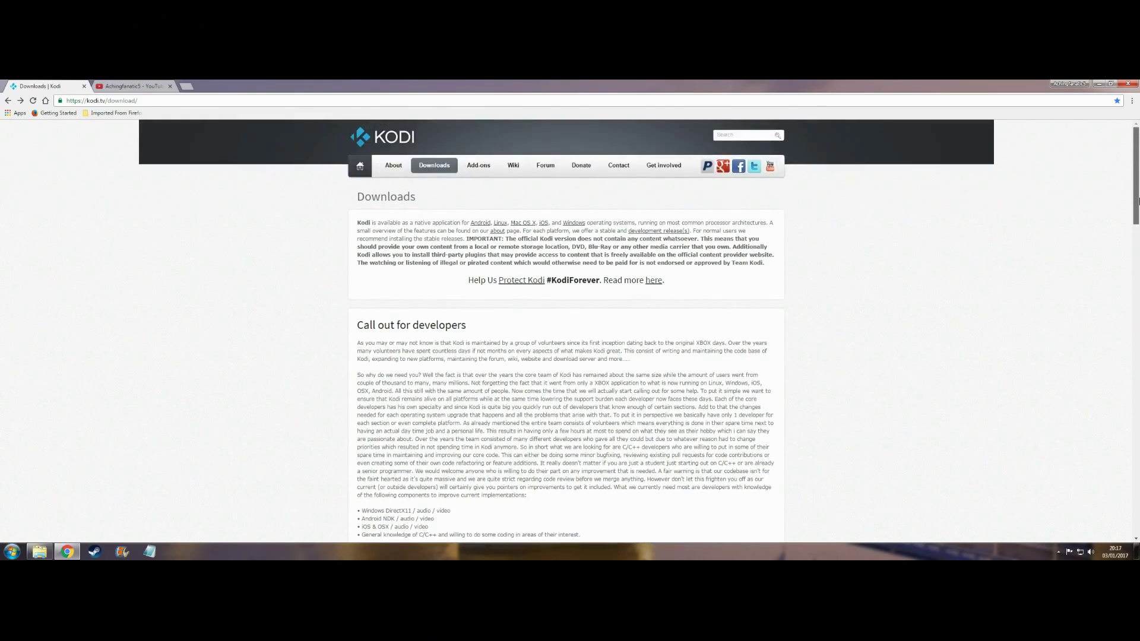
{"action": "left_click_drag", "start_coordinate": [1138, 198], "coordinate": [1137, 351]}
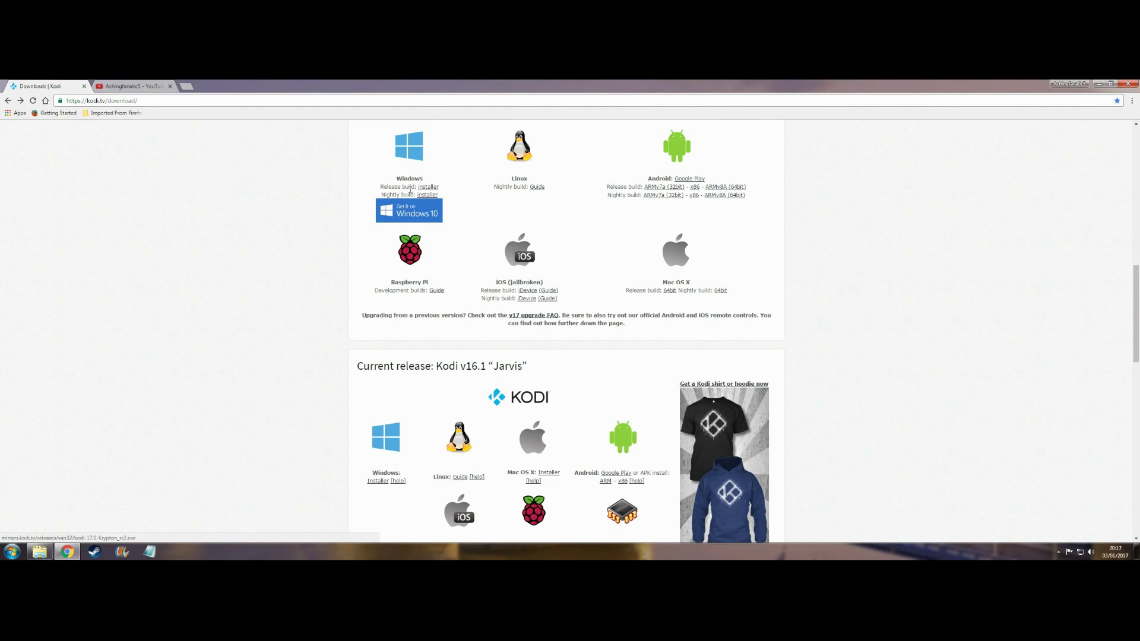
{"action": "left_click_drag", "start_coordinate": [1137, 320], "coordinate": [1137, 300]}
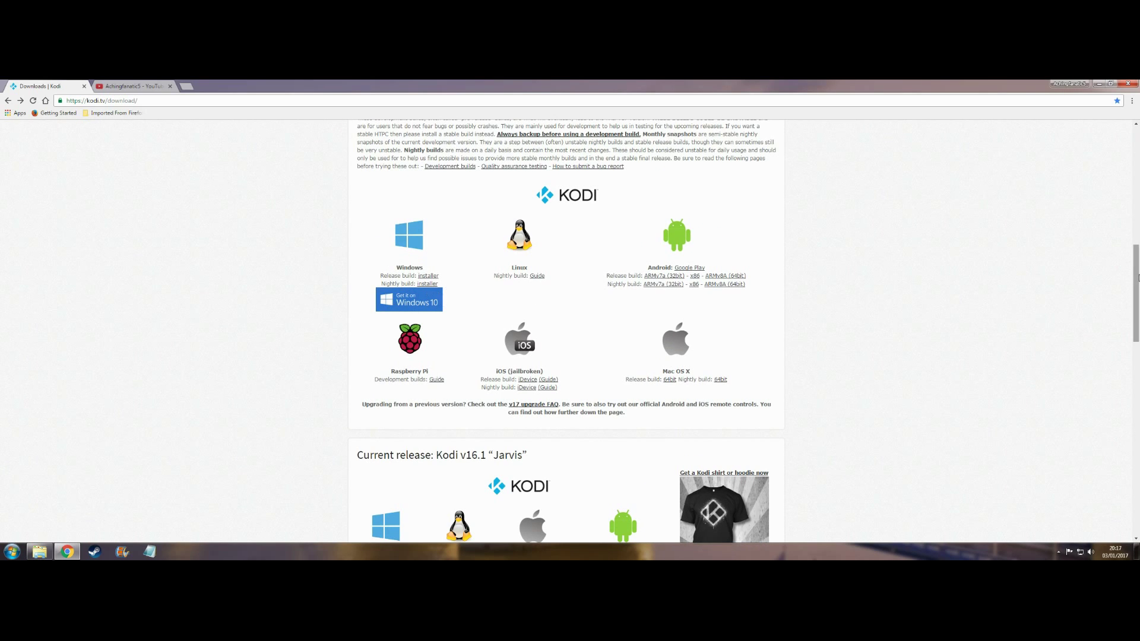
{"action": "left_click_drag", "start_coordinate": [1137, 280], "coordinate": [1137, 290]}
{"action": "scroll", "coordinate": [1136, 290], "scroll_direction": "down", "scroll_amount": 2}
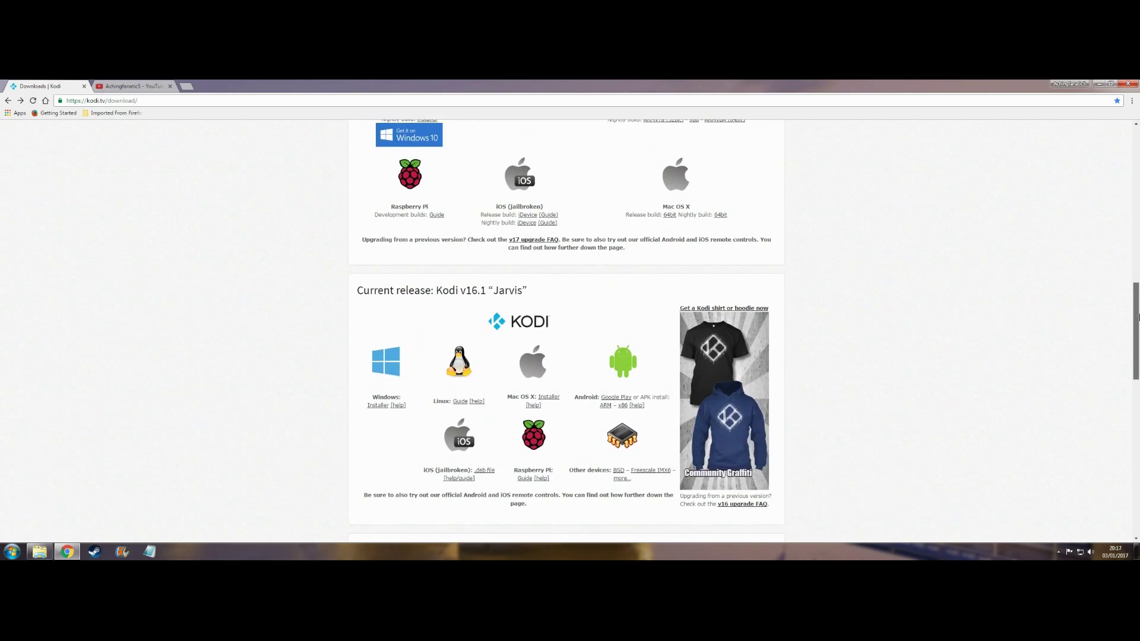
{"action": "left_click", "coordinate": [616, 398]}
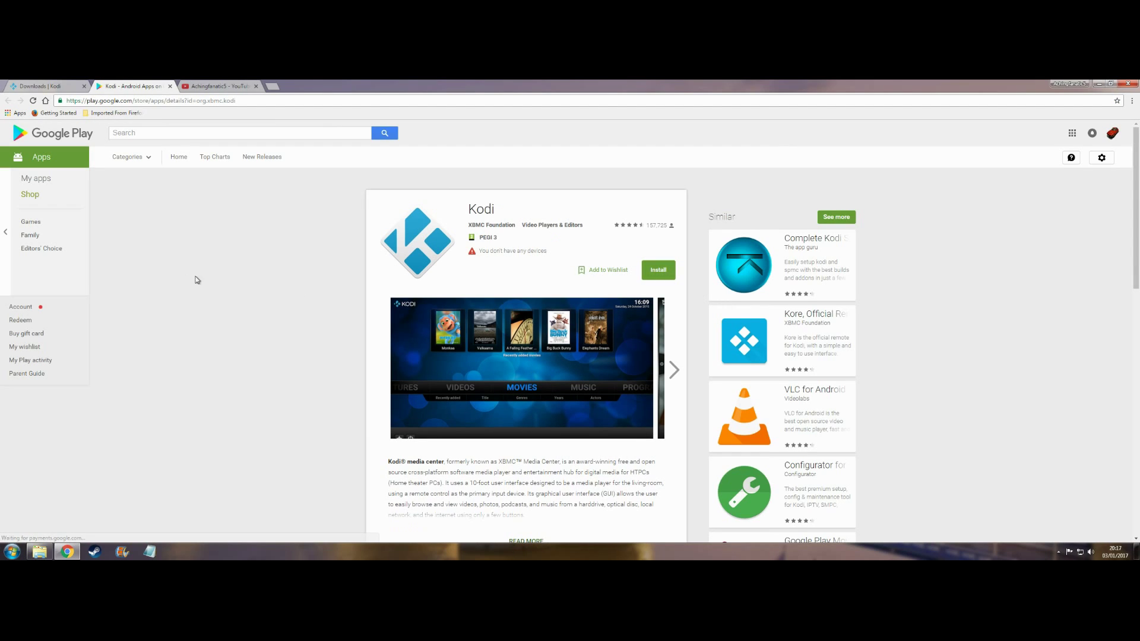
{"action": "left_click", "coordinate": [171, 87]}
{"action": "left_click", "coordinate": [171, 87]}
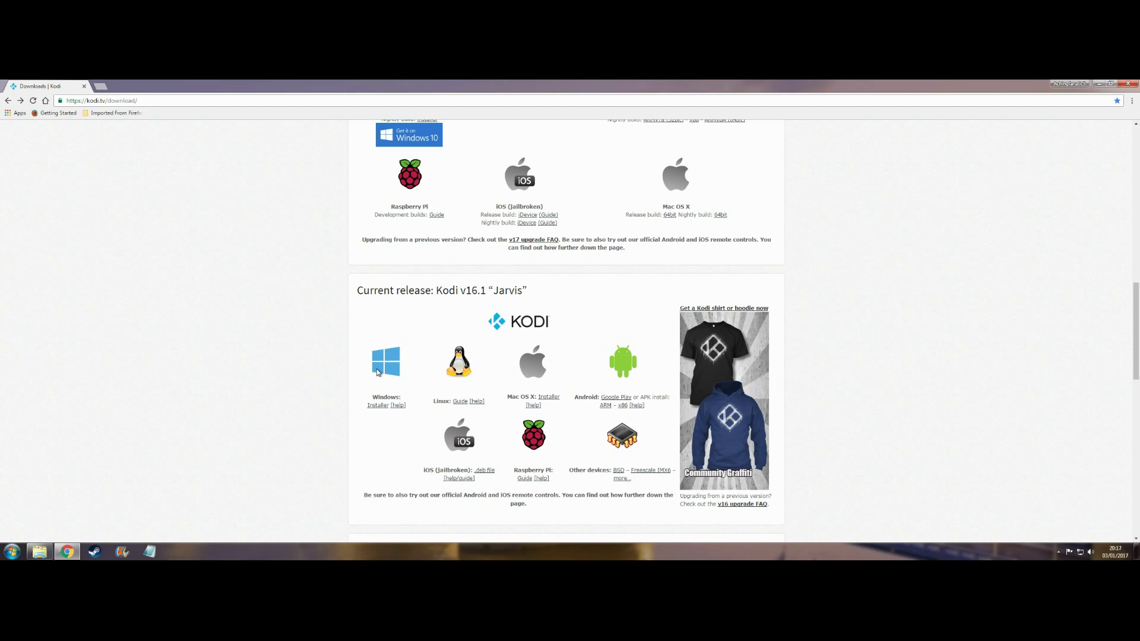
Start downloading the Windows installer for Kodi v16.1 "Jarvis", and cancel the download
{"action": "left_click", "coordinate": [380, 409]}
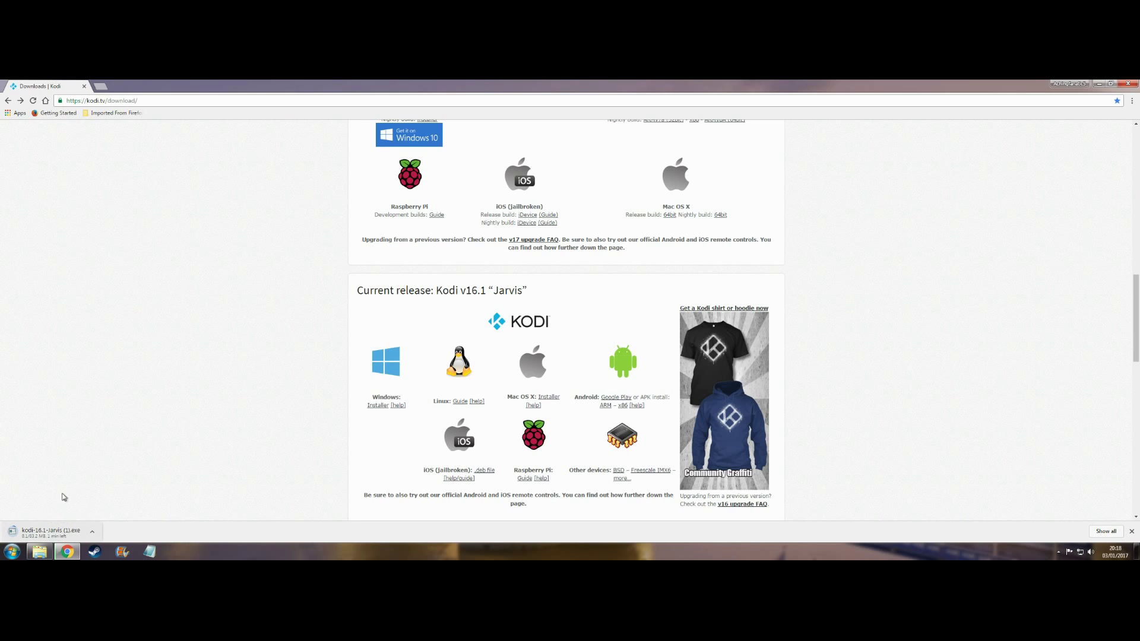
{"action": "right_click", "coordinate": [52, 533]}
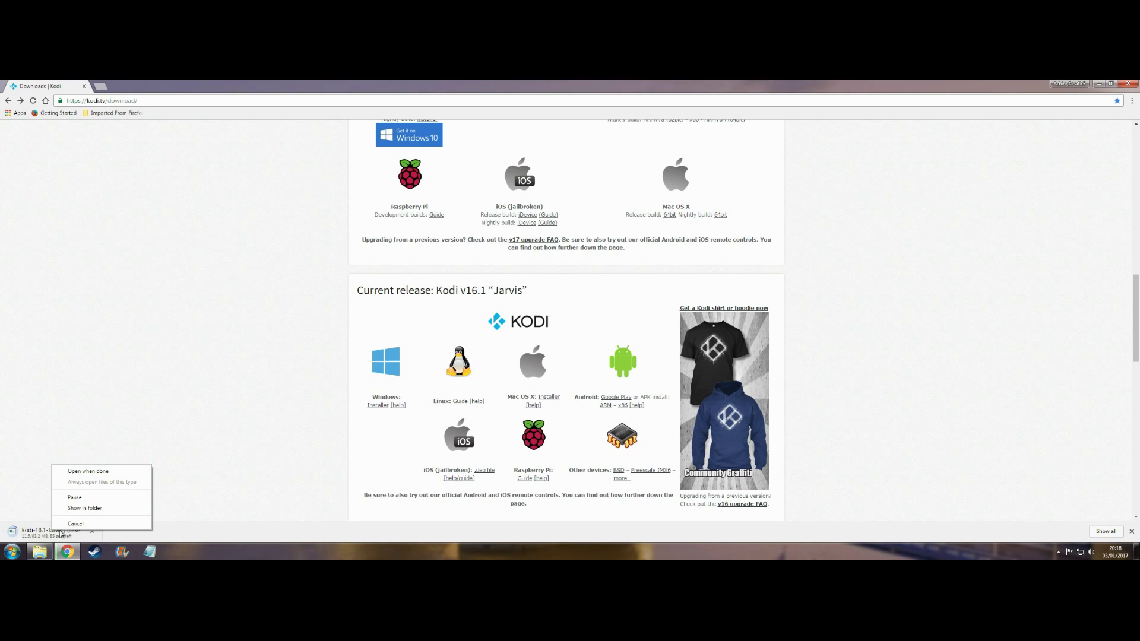
{"action": "left_click", "coordinate": [66, 520]}
{"action": "left_click", "coordinate": [1131, 532]}
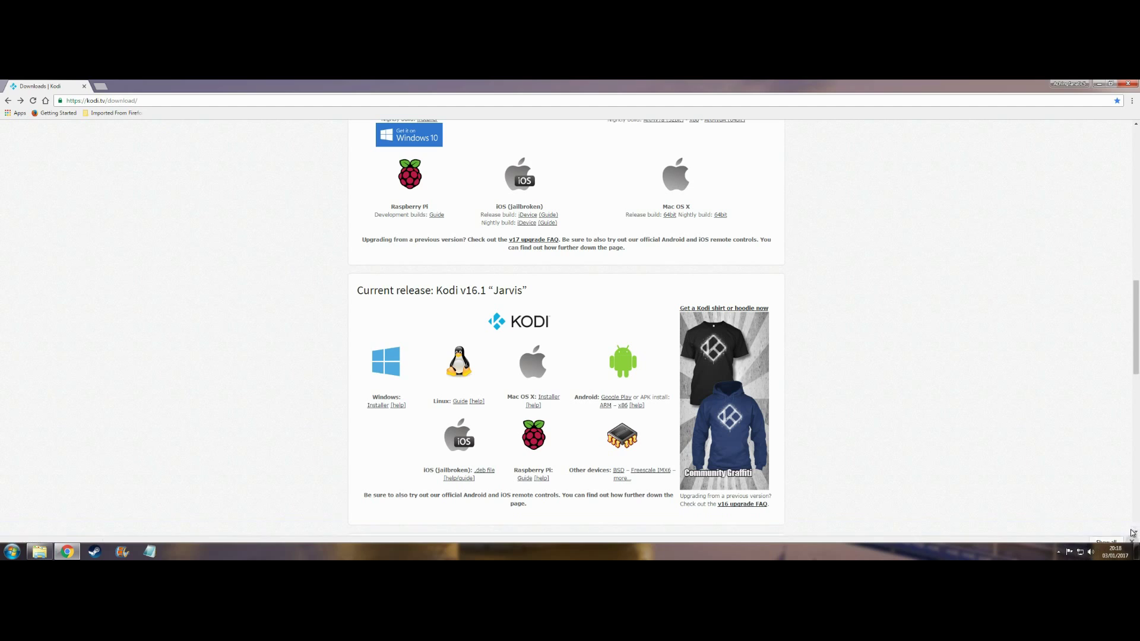
Run the kodi-16.1-Jarvis installer from the Downloads folder, allow it to make changes, and close the folder window
{"action": "left_click", "coordinate": [39, 551]}
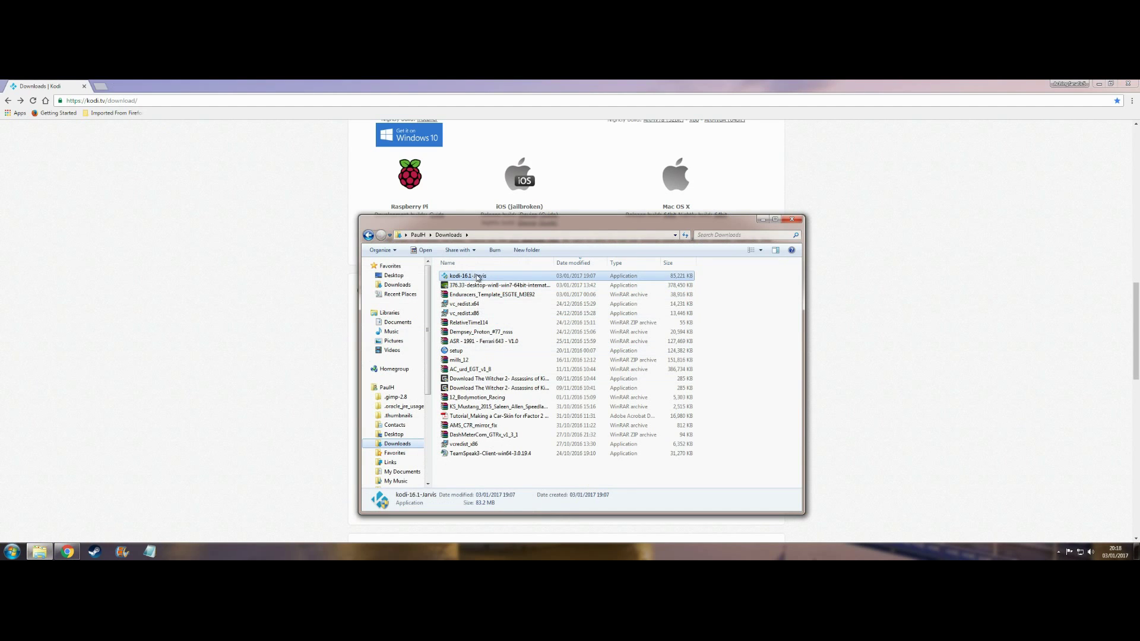
{"action": "left_click", "coordinate": [462, 279]}
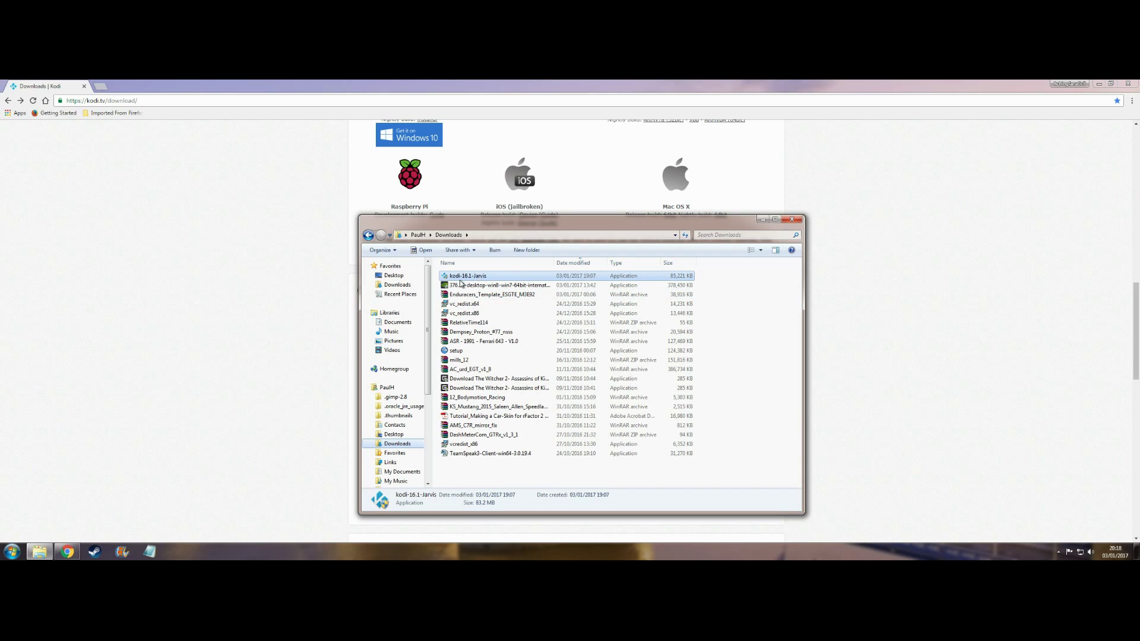
{"action": "double_click", "coordinate": [497, 275]}
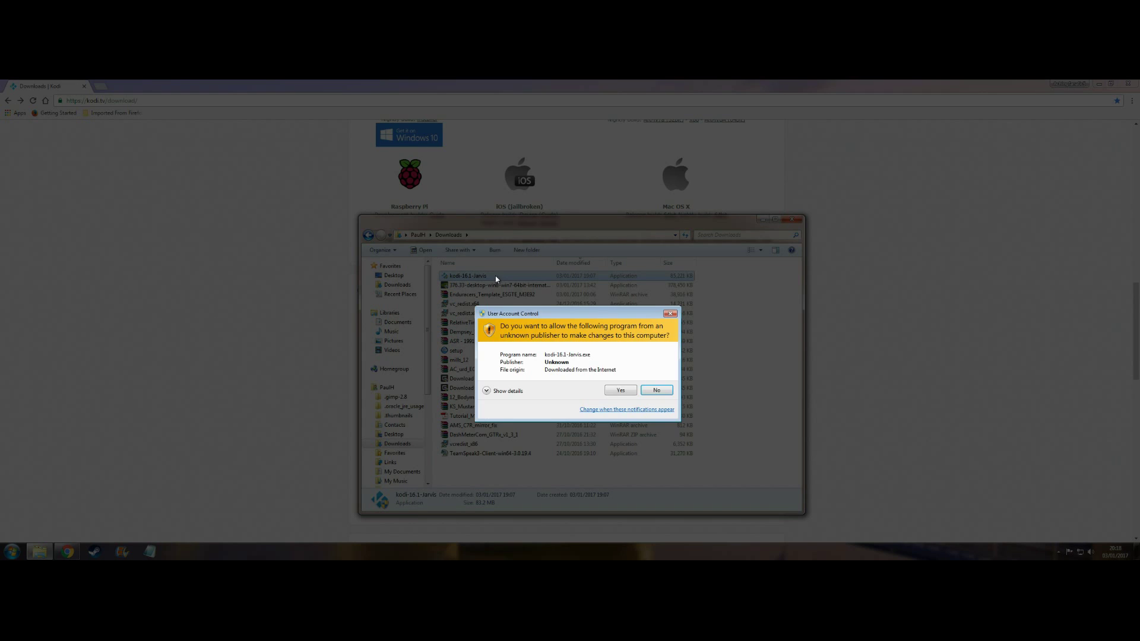
{"action": "left_click", "coordinate": [622, 392]}
{"action": "left_click", "coordinate": [778, 243]}
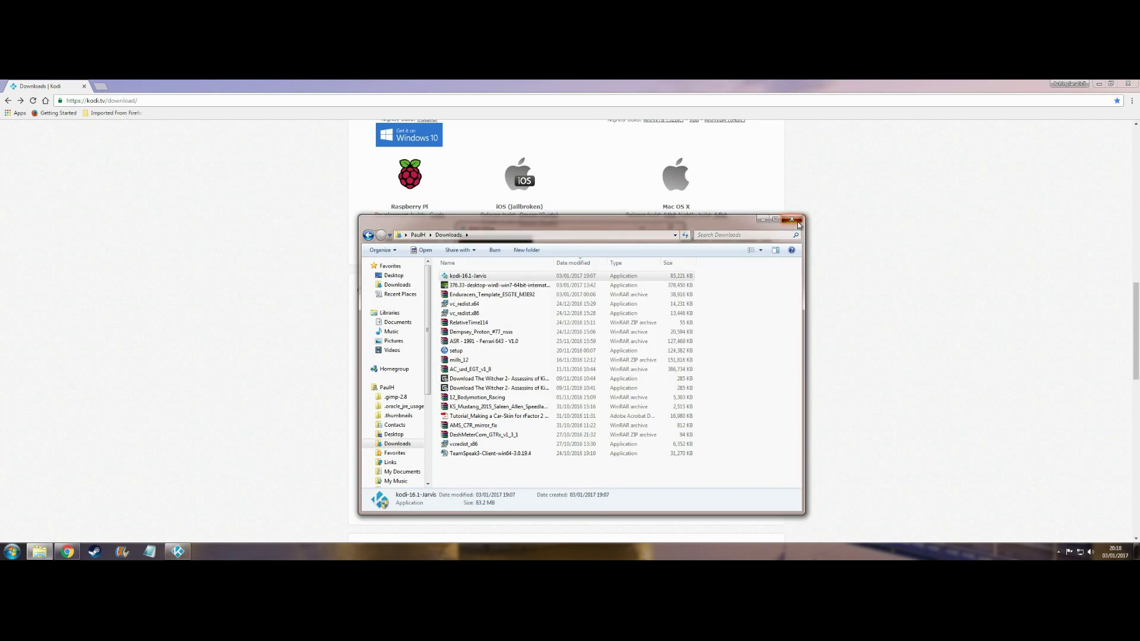
{"action": "left_click", "coordinate": [792, 219]}
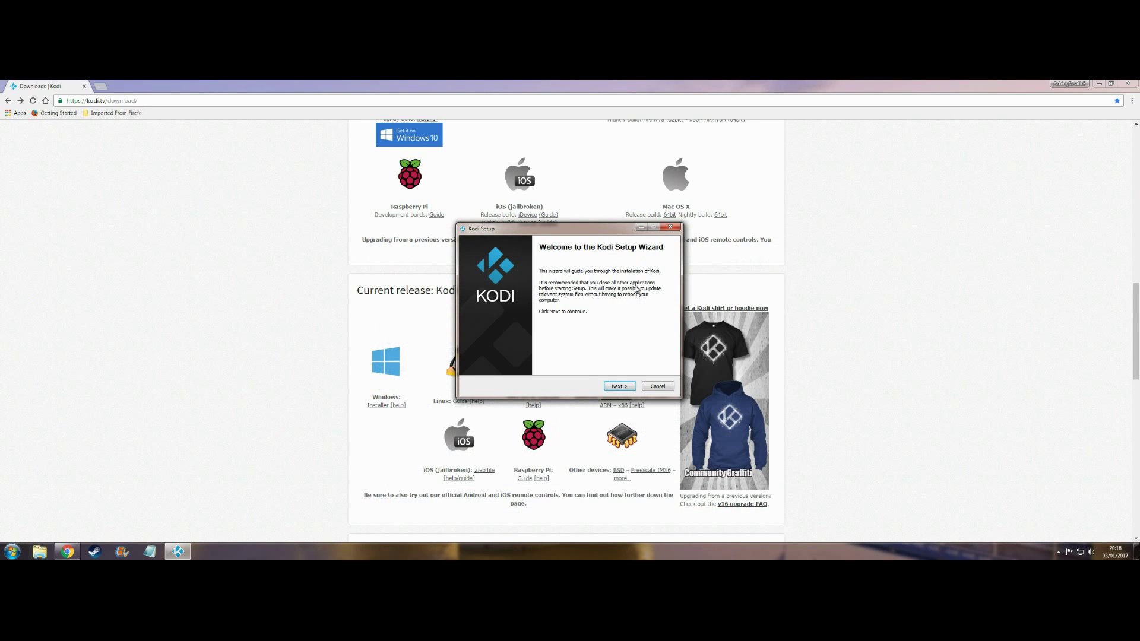
Accept the licence agreement in Kodi Setup and continue with D:\Program Files (x86)\Kodi\ as the destination folder
{"action": "left_click", "coordinate": [622, 387]}
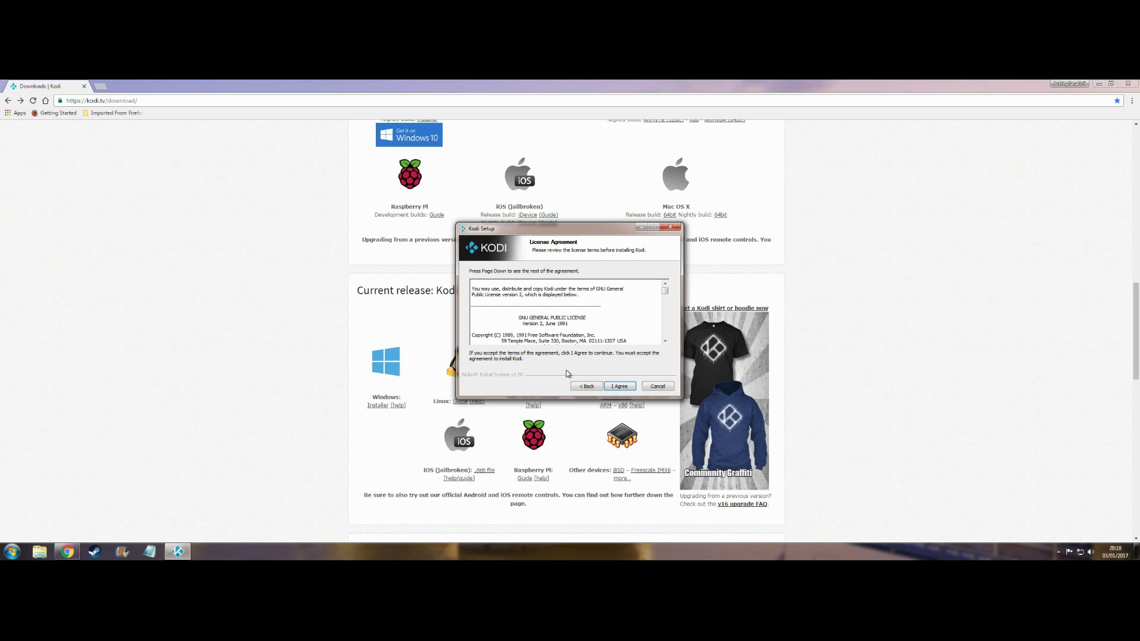
{"action": "left_click", "coordinate": [621, 387]}
{"action": "left_click", "coordinate": [619, 389]}
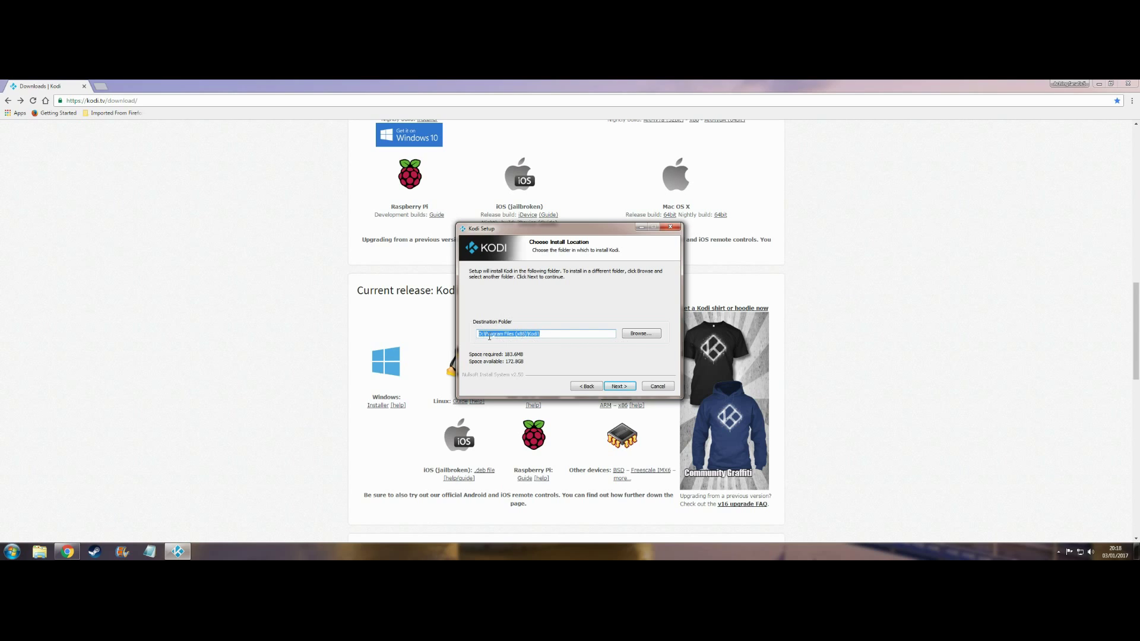
{"action": "left_click", "coordinate": [481, 334]}
{"action": "left_click", "coordinate": [619, 387]}
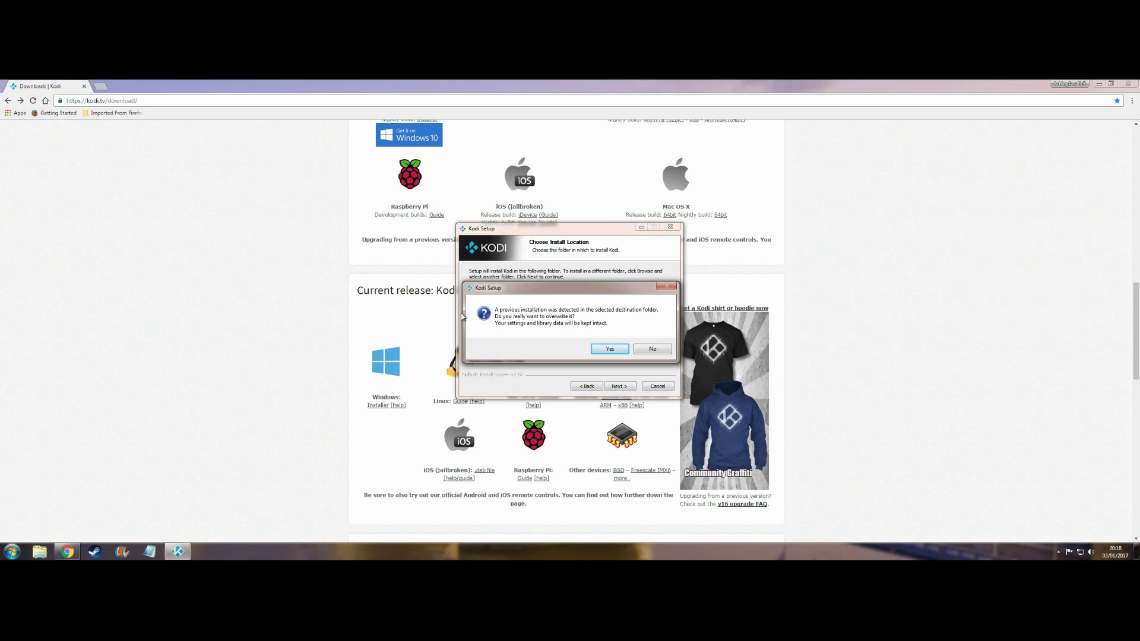
Decline overwriting the previous Kodi installation and cancel the setup
{"action": "left_click", "coordinate": [655, 349]}
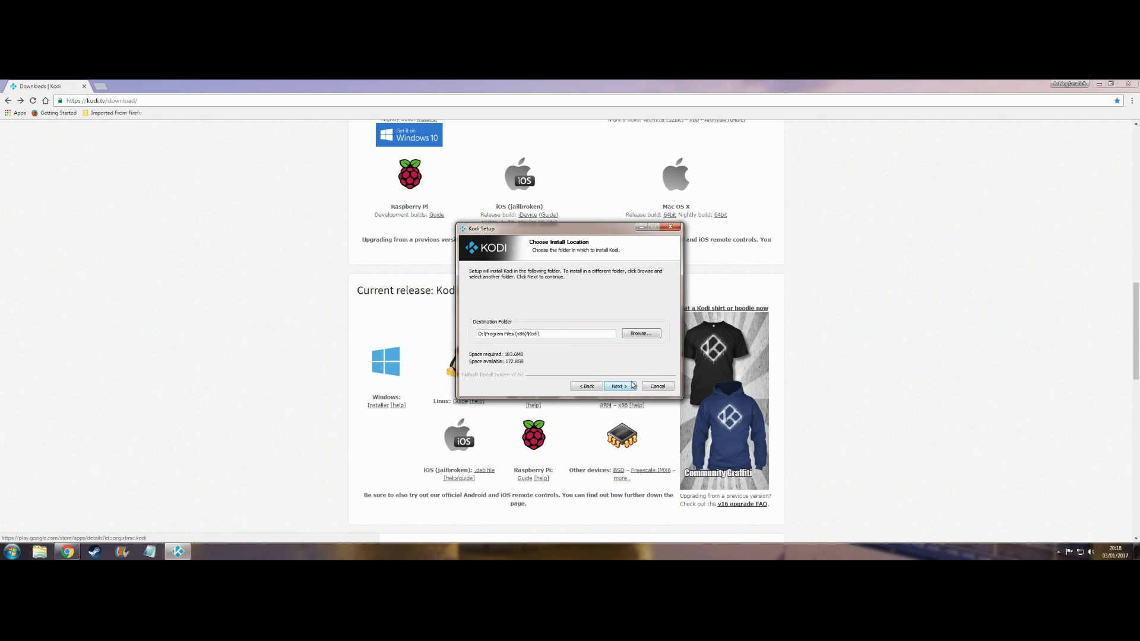
{"action": "left_click", "coordinate": [659, 387]}
{"action": "left_click", "coordinate": [577, 347]}
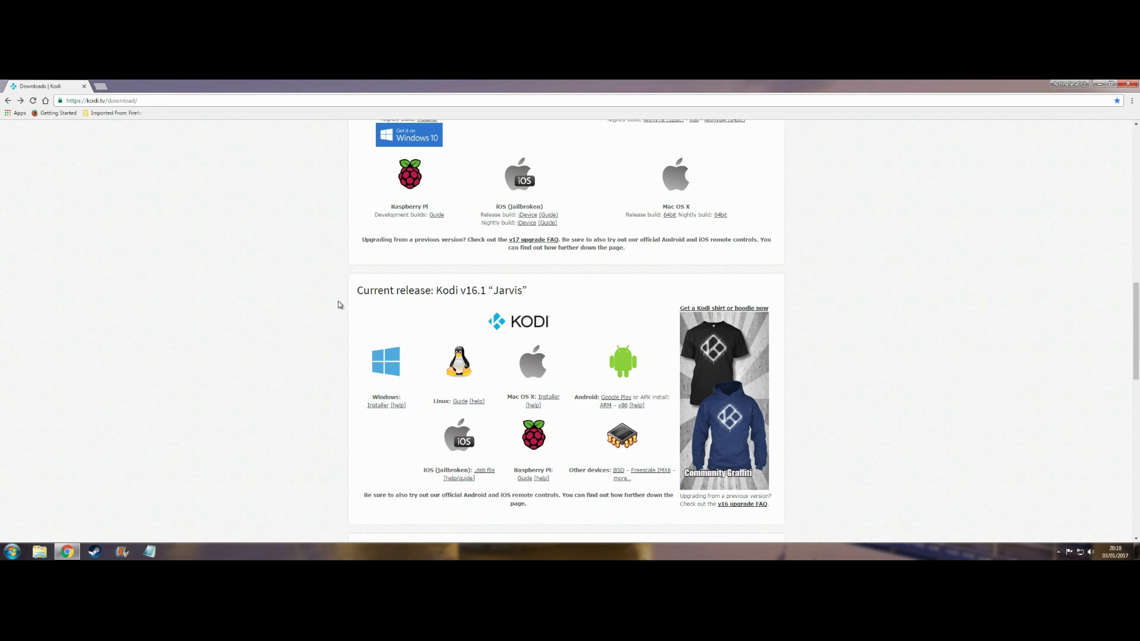
Launch the installed Kodi program and open its video add-ons
{"action": "left_click", "coordinate": [12, 554]}
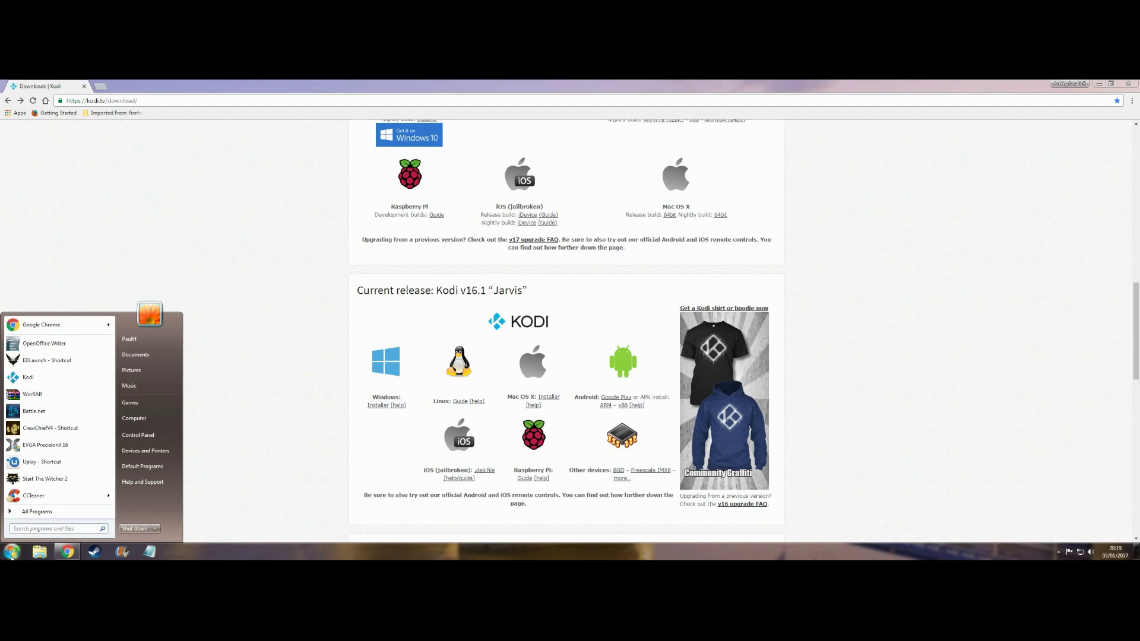
{"action": "left_click", "coordinate": [36, 512]}
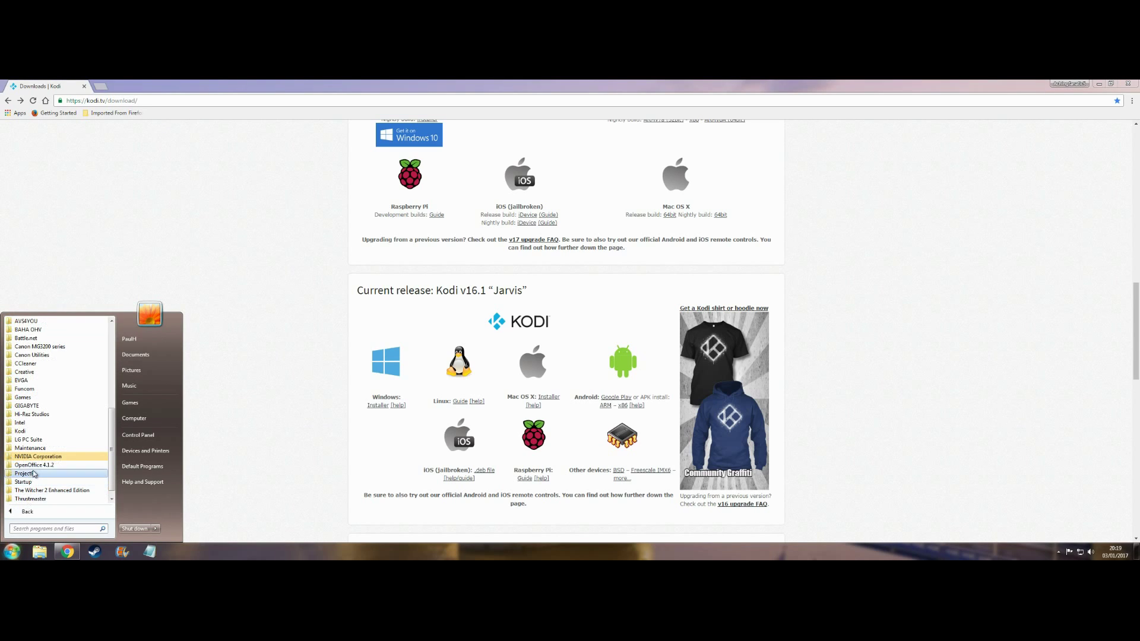
{"action": "left_click", "coordinate": [35, 431]}
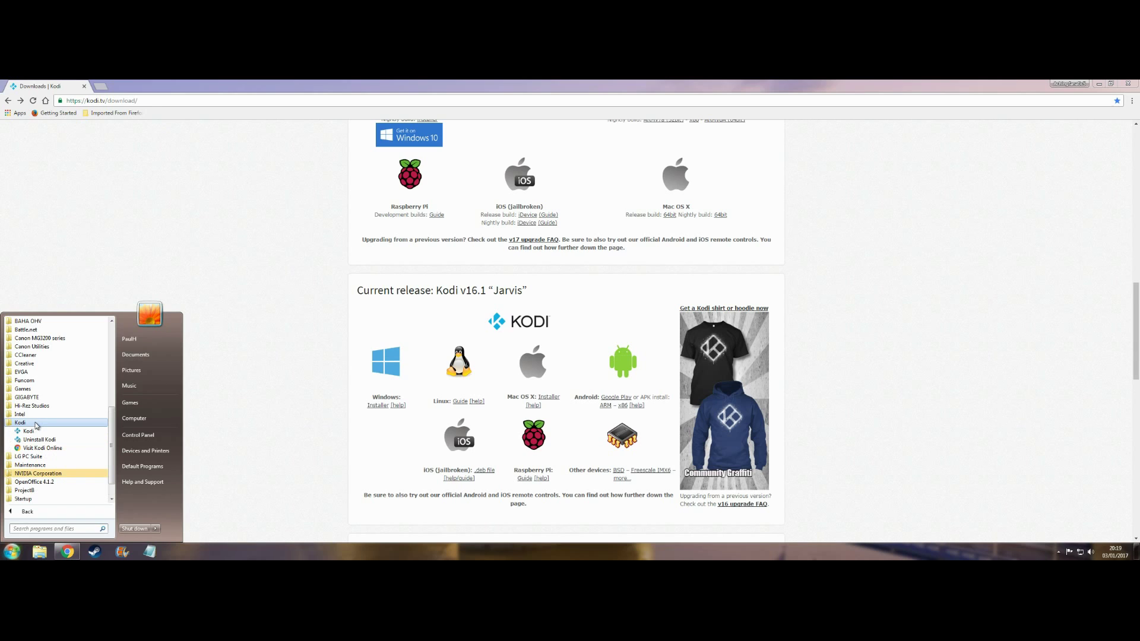
{"action": "left_click", "coordinate": [37, 432]}
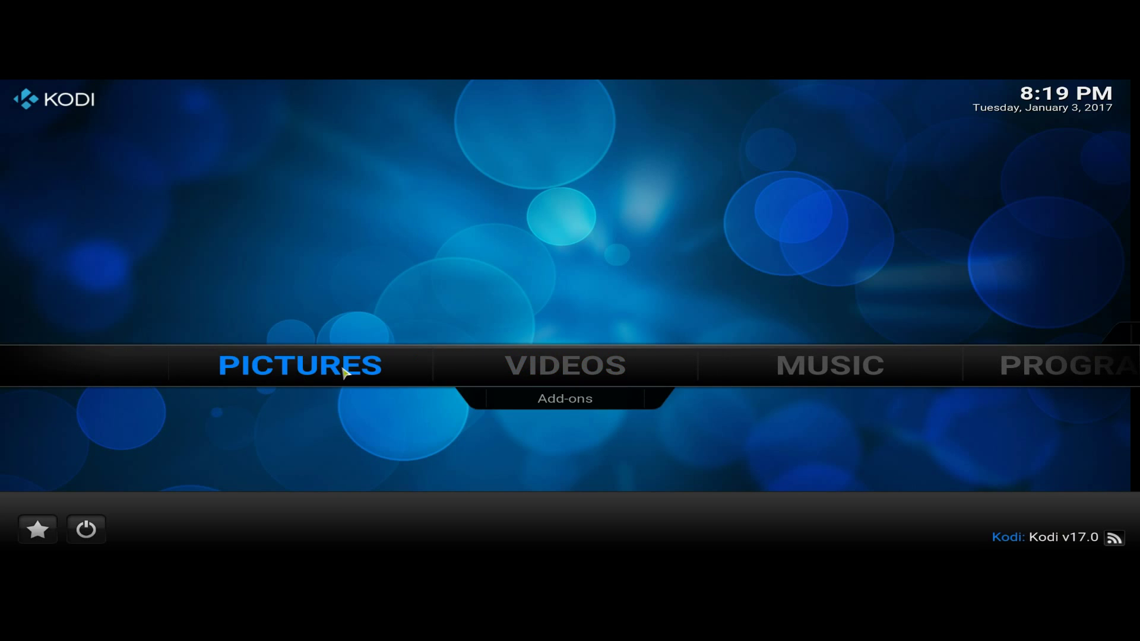
{"action": "left_click", "coordinate": [667, 406]}
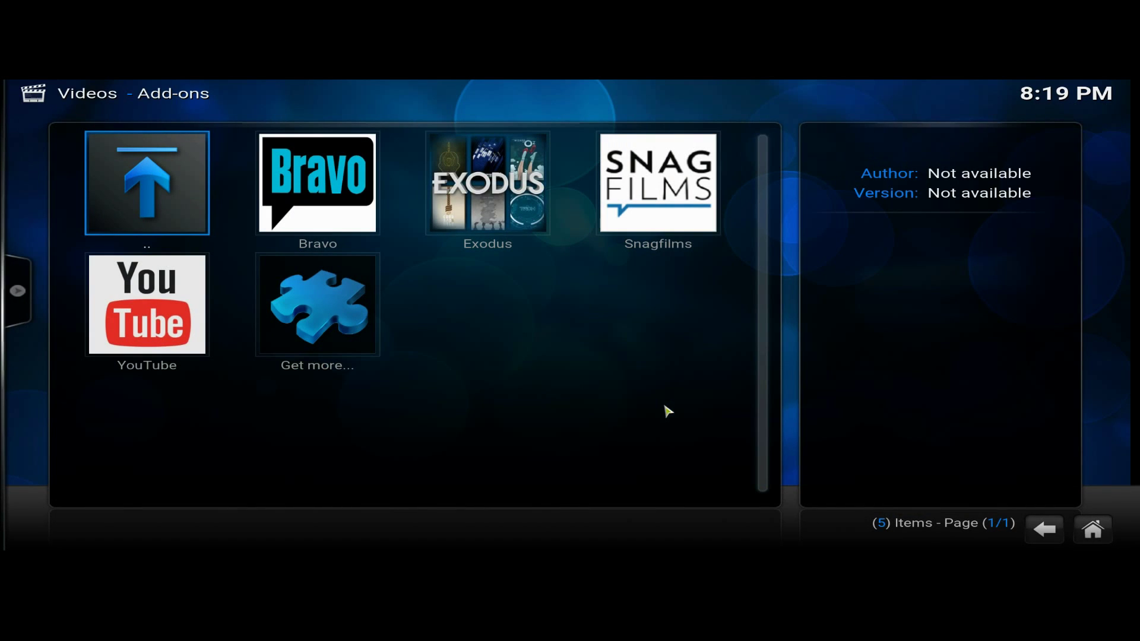